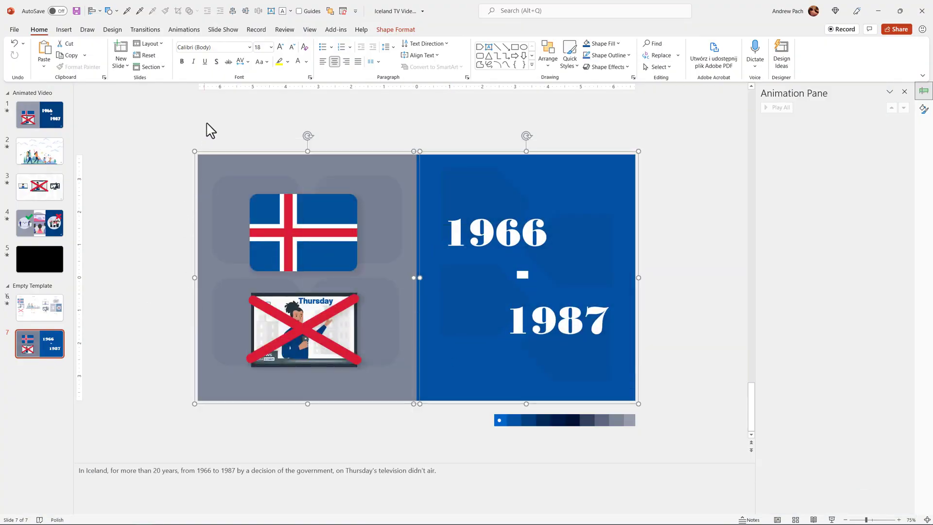
- Apply Fly In to both background panels, with the blue 1966–1987 panel flying from the top
click(187, 31)
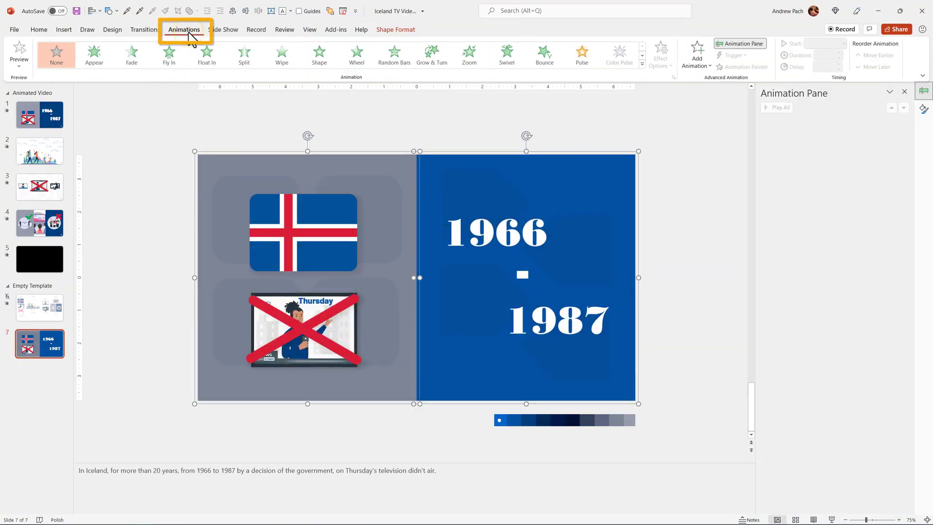
click(168, 61)
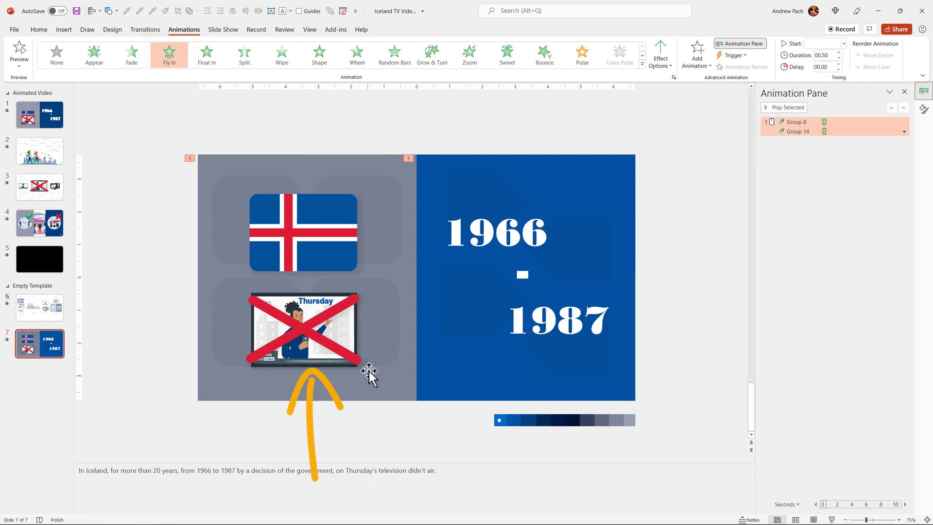
click(495, 174)
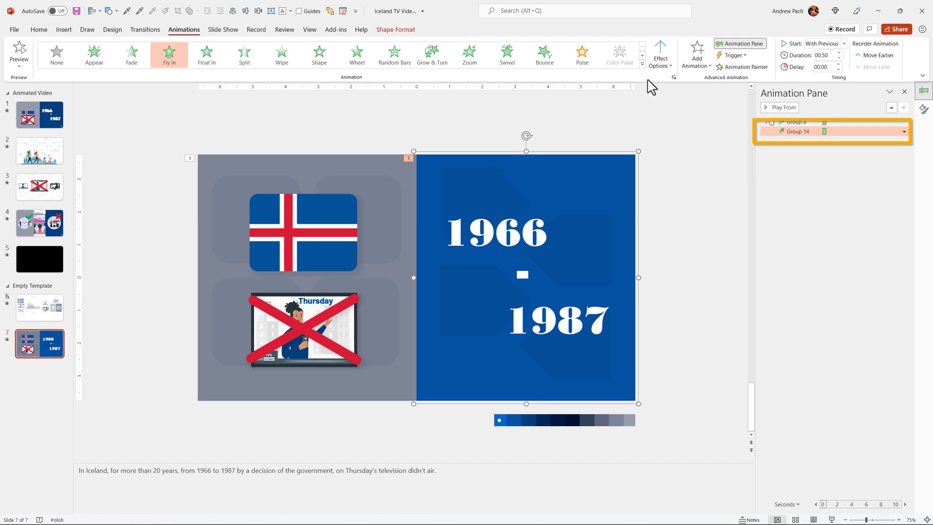
click(661, 68)
click(708, 185)
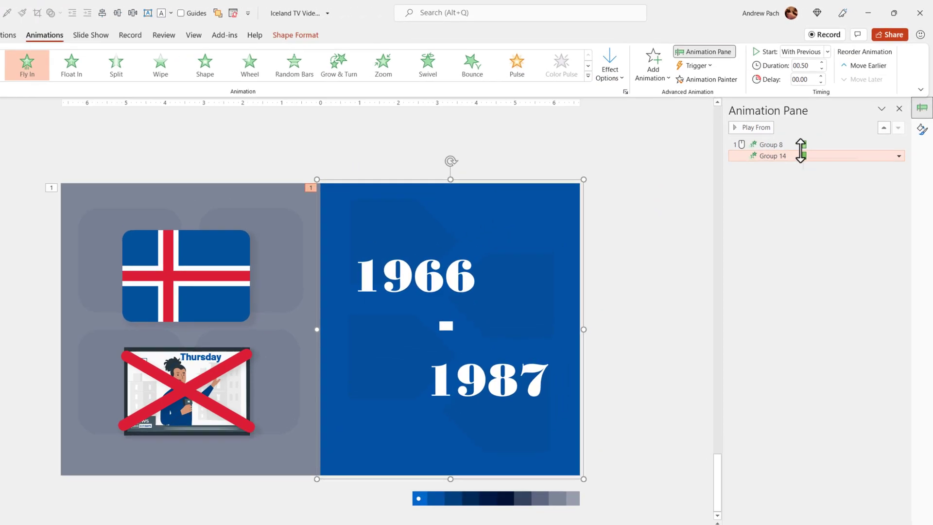
- Set both panel animations' duration to 0.75 seconds
shift+click(813, 123)
click(699, 130)
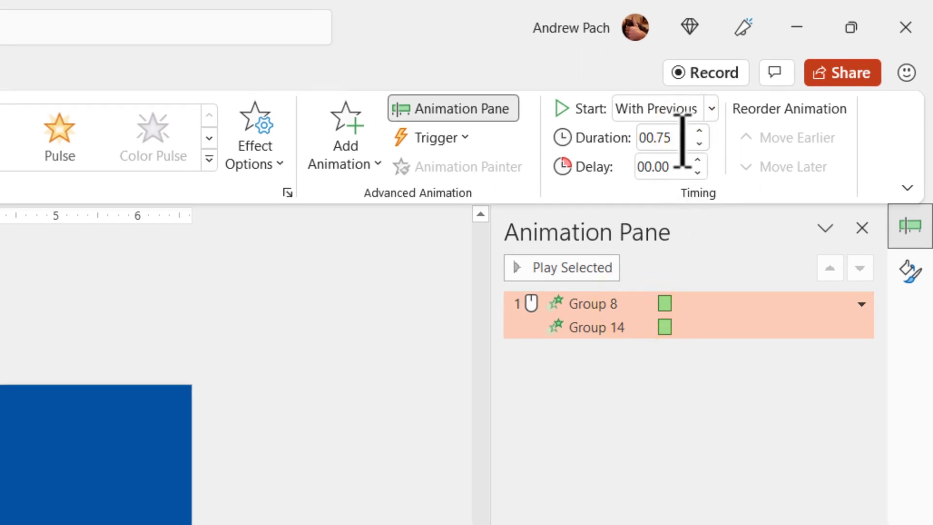
click(699, 130)
click(699, 144)
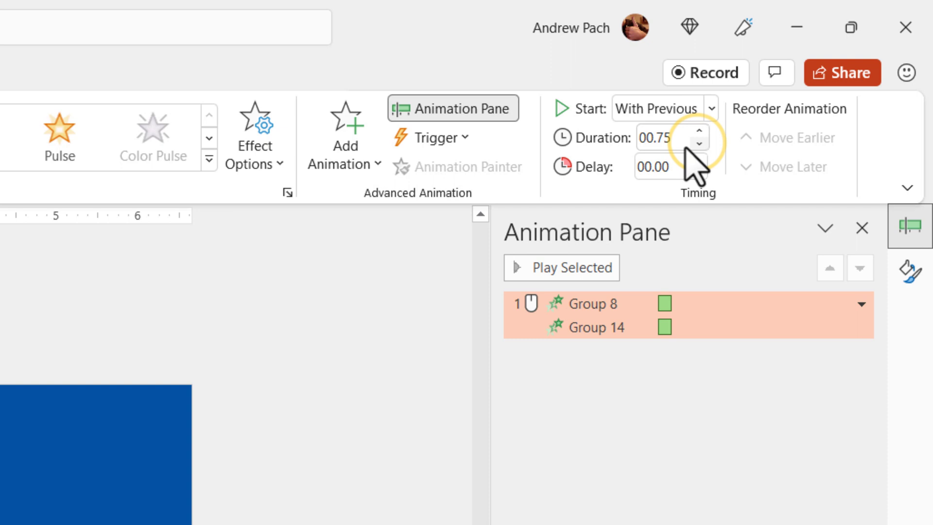
- Make Group 8 start With Previous, then preview the background panels' animation
right_click(589, 311)
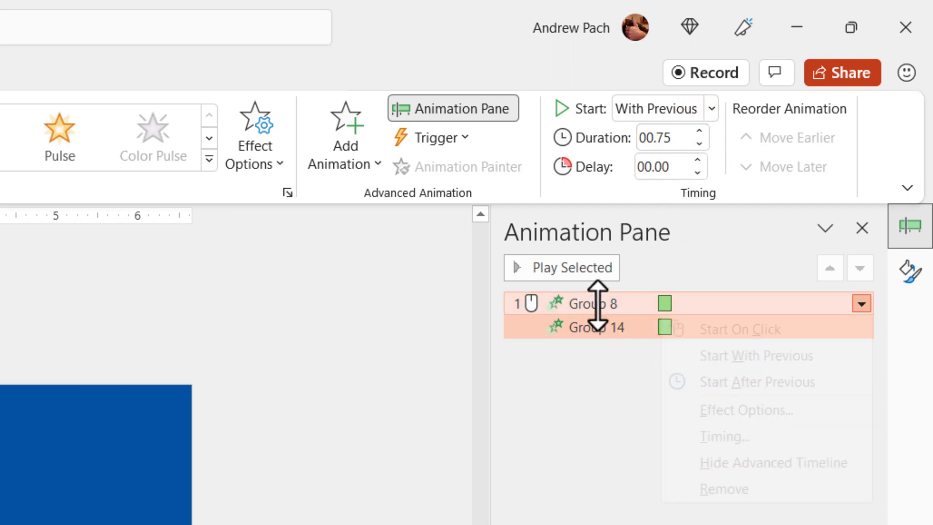
click(710, 344)
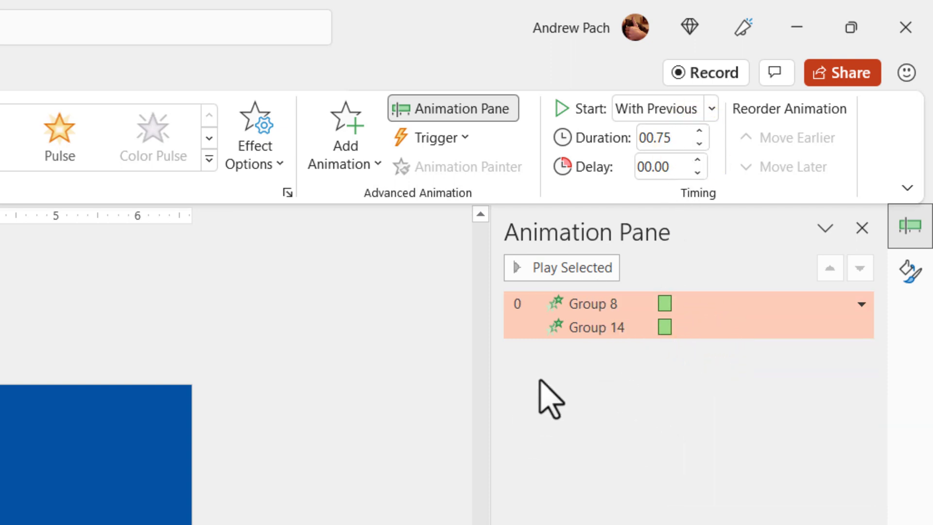
ctrl+click(534, 309)
click(599, 328)
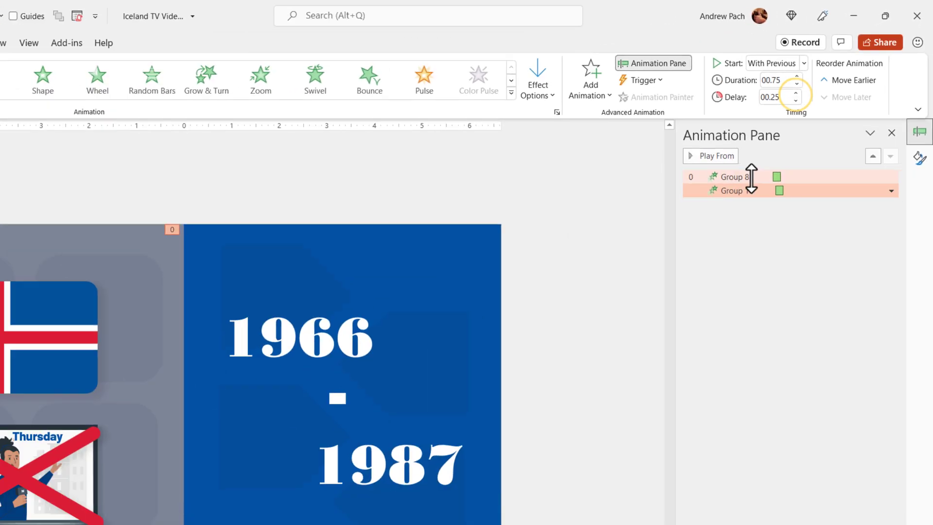
click(581, 304)
click(796, 111)
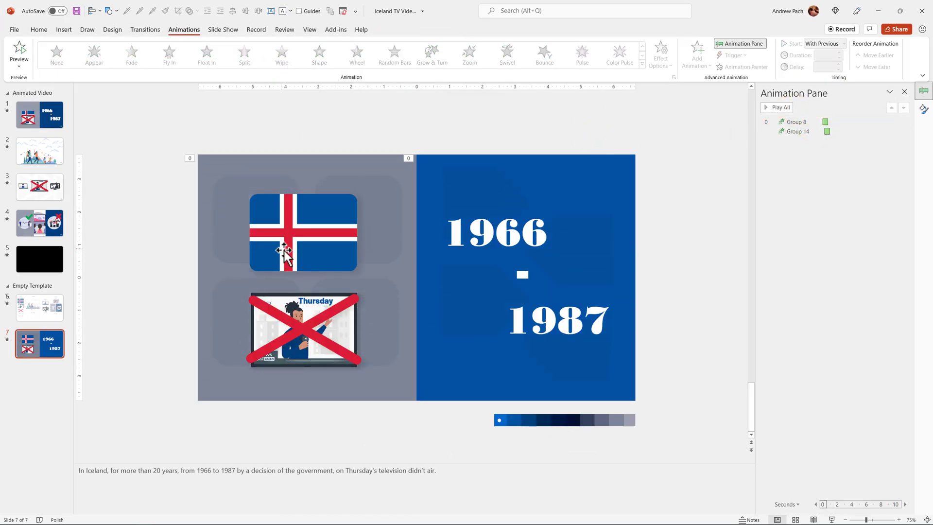
- Drag the Iceland flag down onto the crossed-out TV and give it a Zoom entrance
click(308, 252)
drag(309, 252, 313, 293)
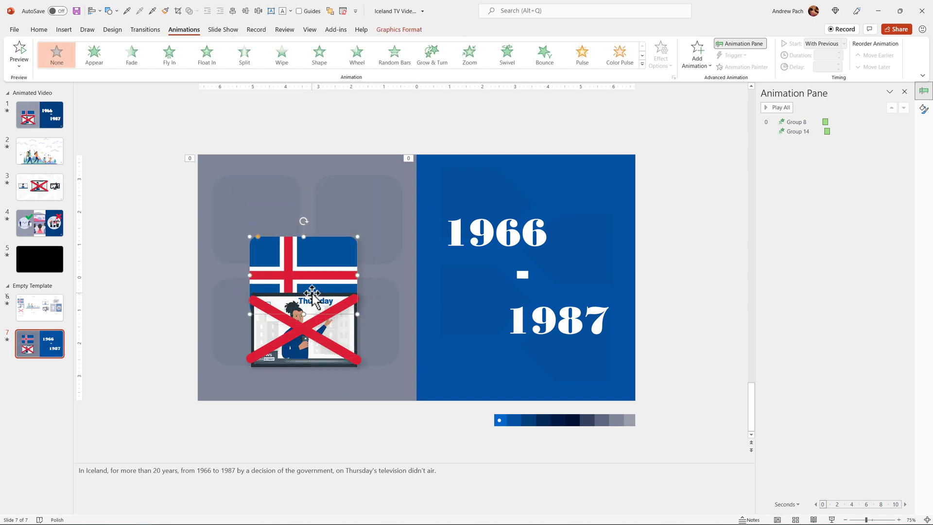
click(470, 58)
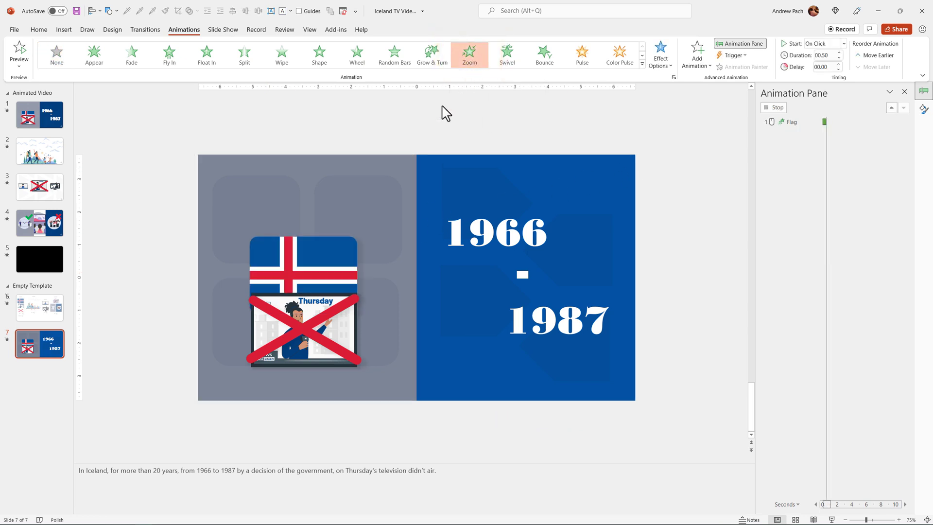
click(317, 266)
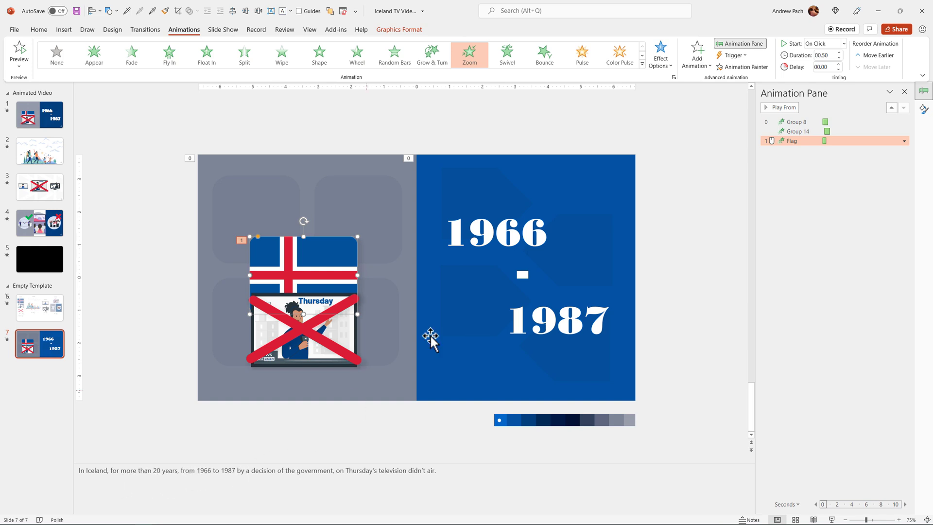
- Select the 1966, dash and 1987 text boxes together
click(489, 239)
click(523, 274)
click(532, 321)
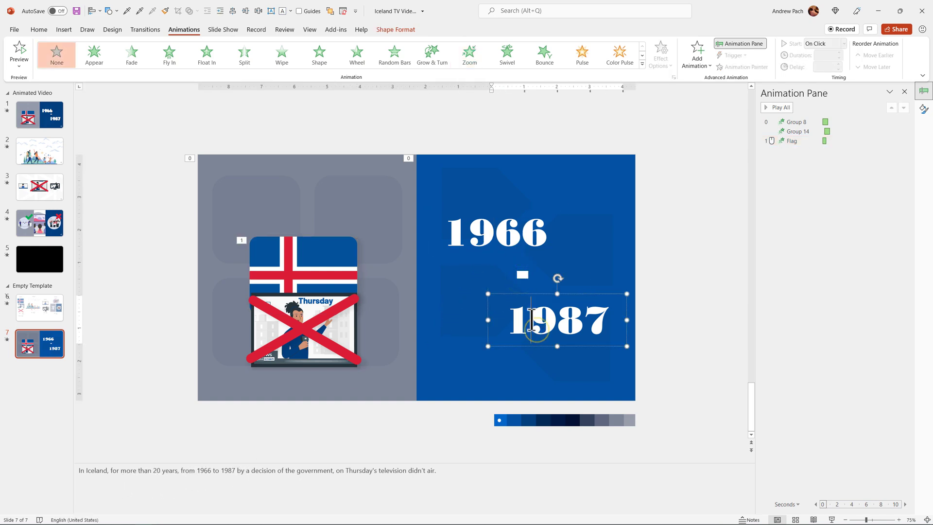
click(514, 231)
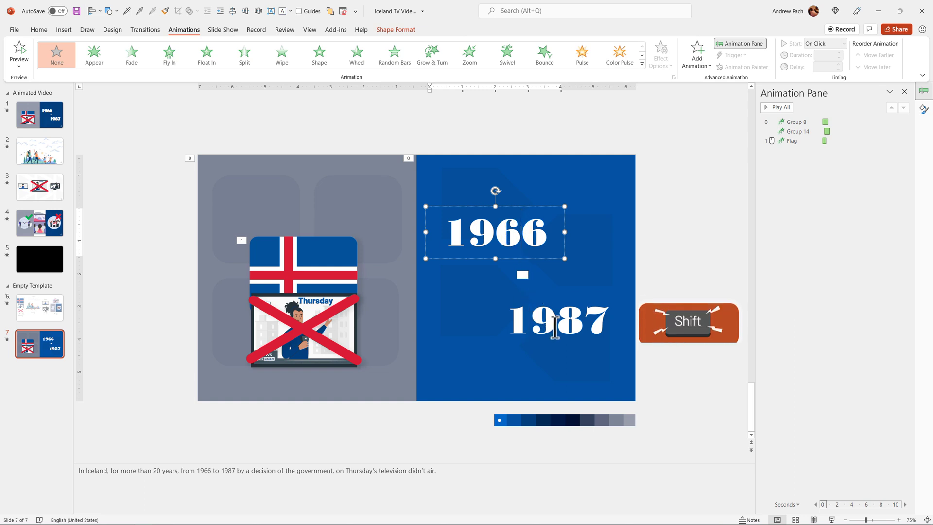
shift+click(523, 273)
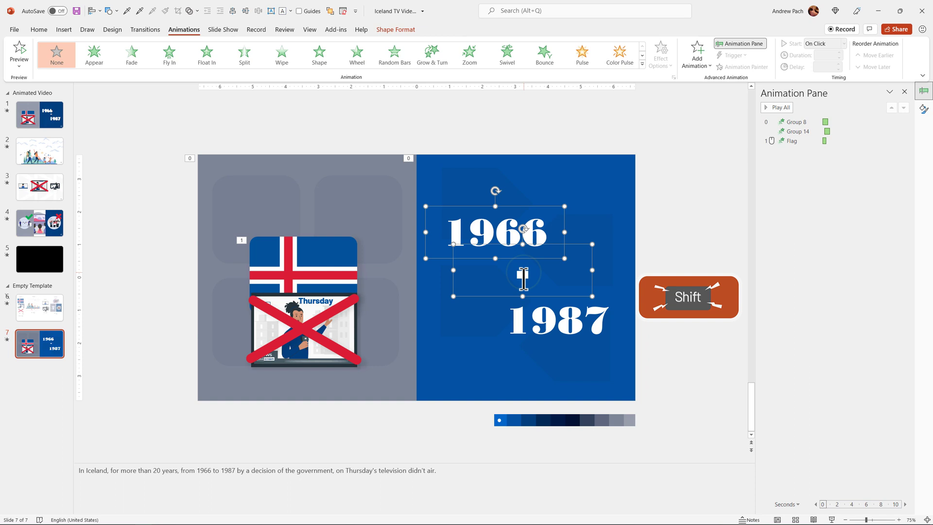
shift+click(564, 322)
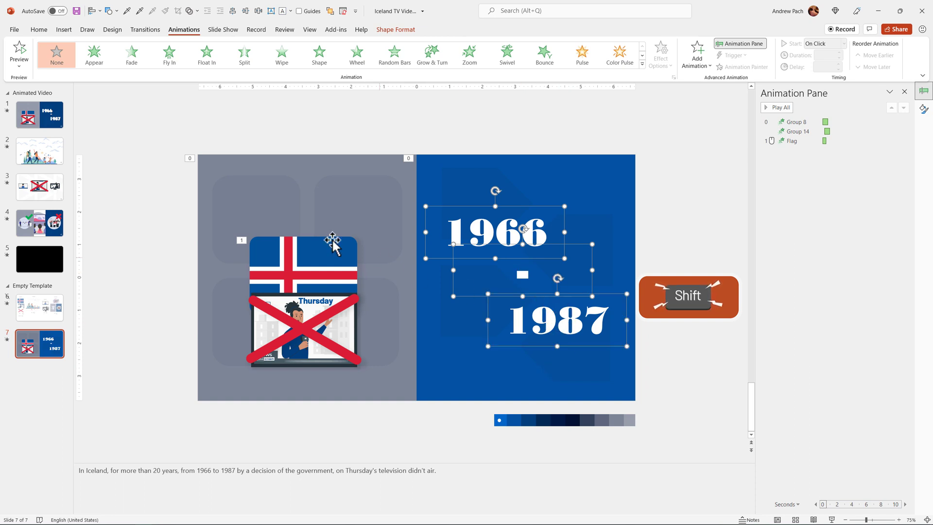
- Apply a Fly In entrance from the right to the three year texts
click(174, 57)
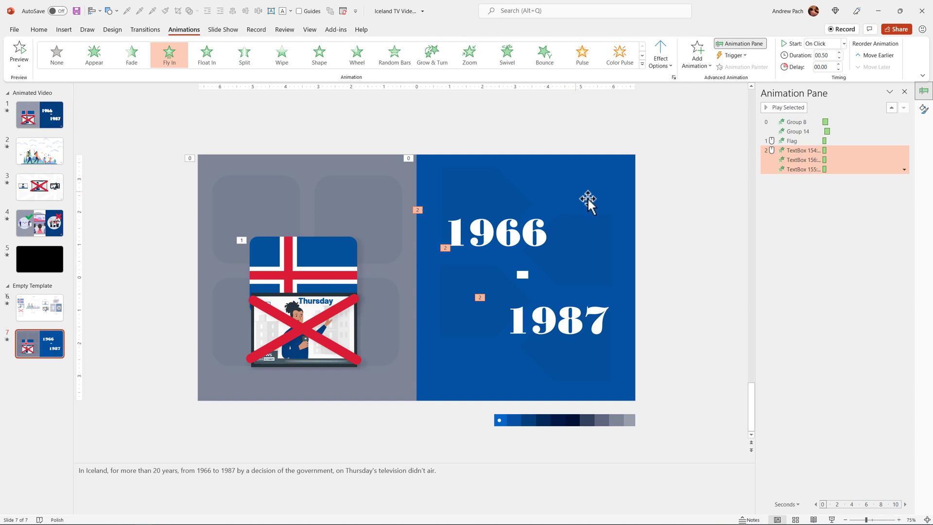
click(661, 62)
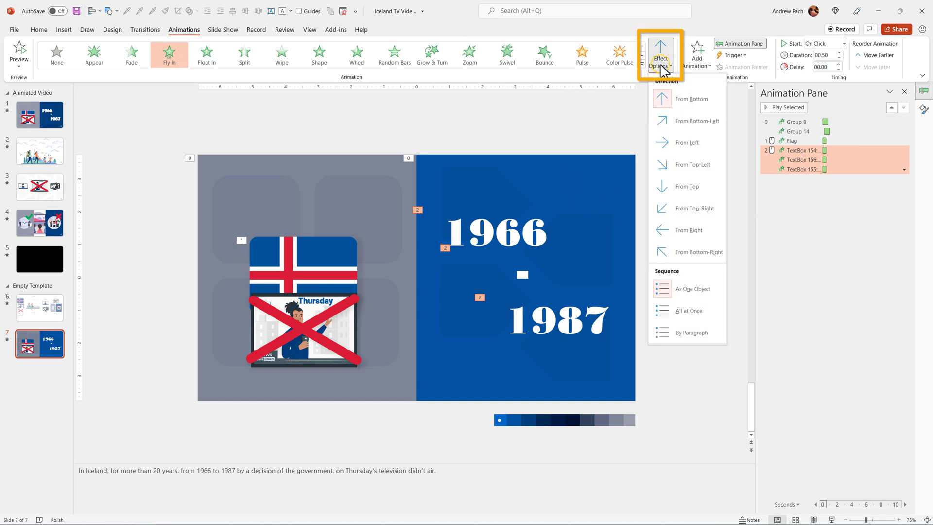
click(700, 234)
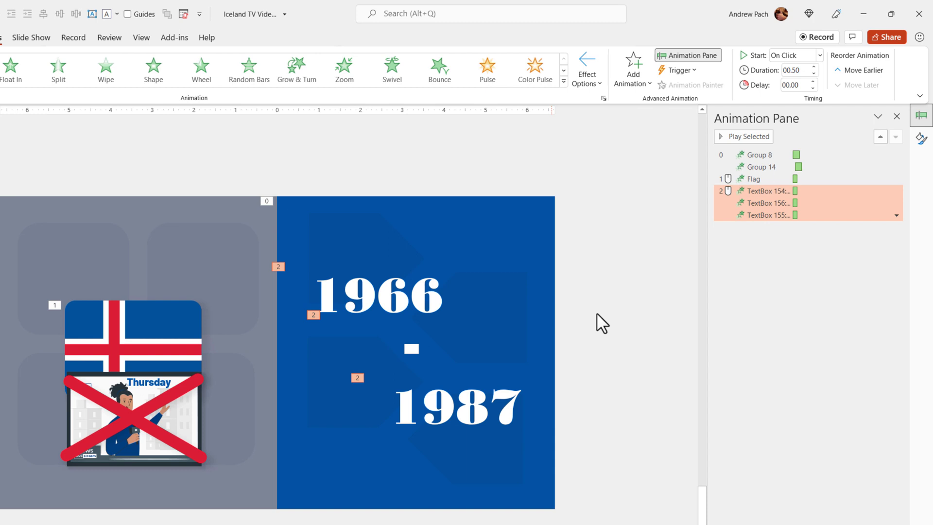
- Set the year texts' fly-in to 0.75 seconds with a 0.4-second bounce end
click(815, 66)
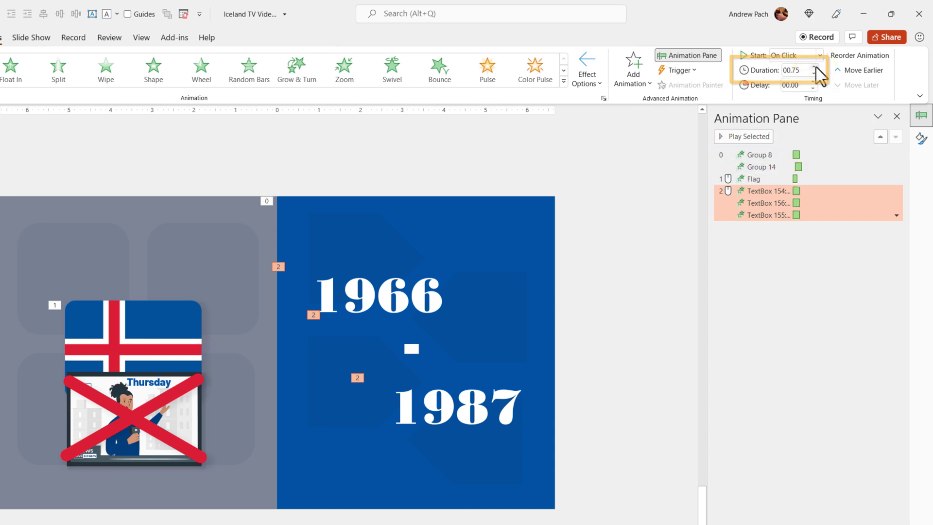
double_click(796, 191)
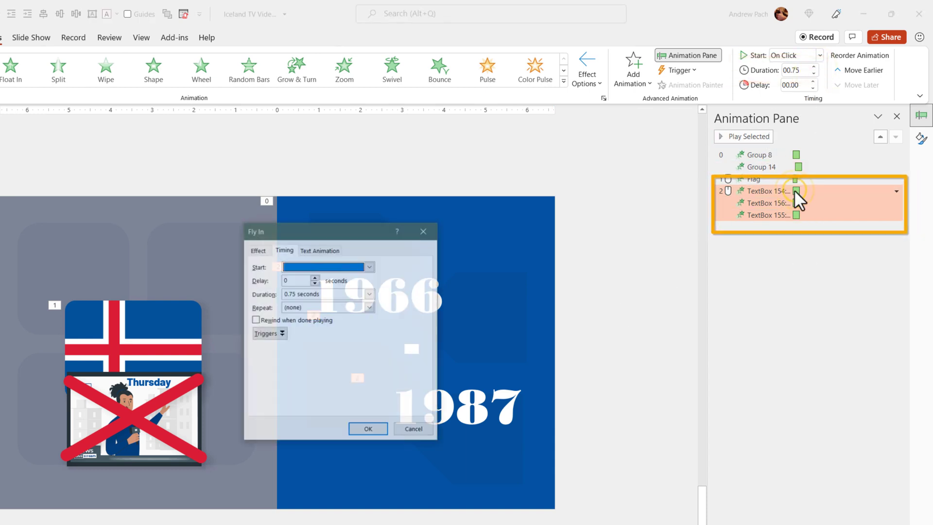
click(257, 250)
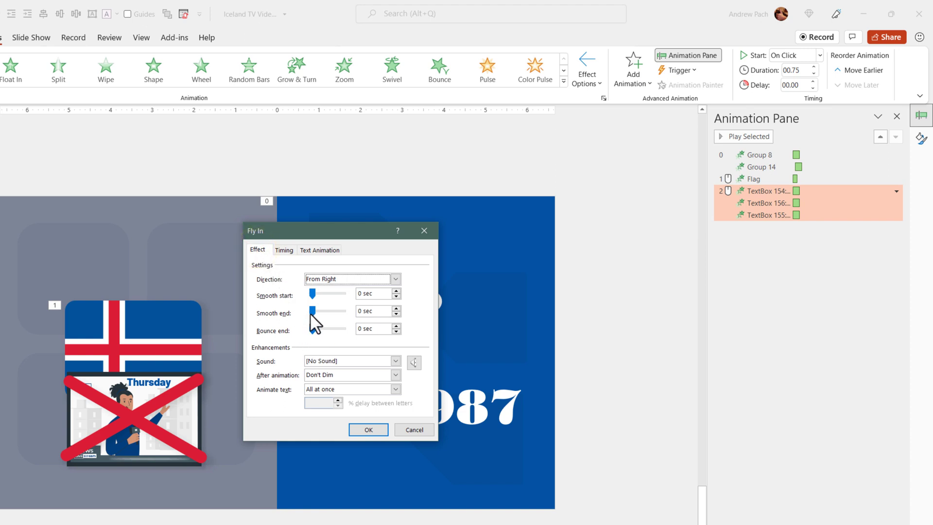
drag(311, 332, 325, 337)
drag(333, 230, 547, 239)
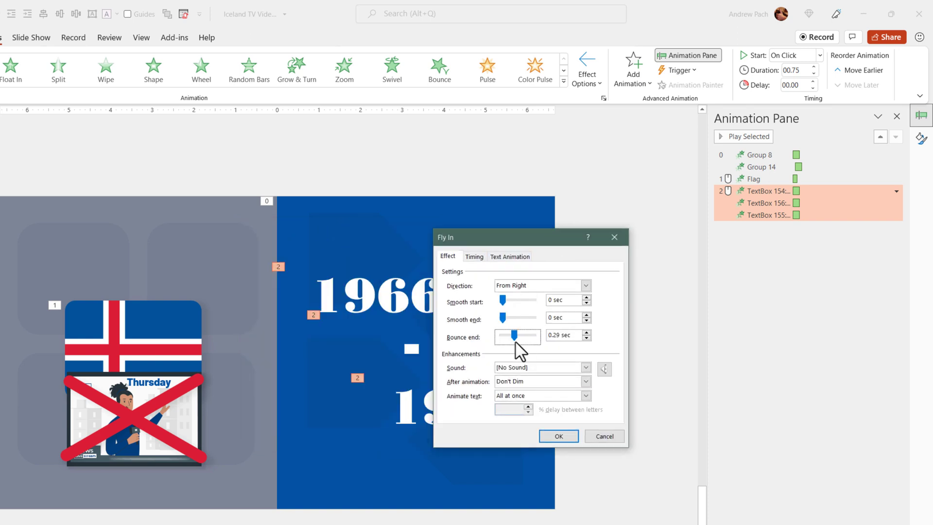
drag(516, 335, 520, 335)
click(568, 336)
text(0.4)
key(Tab)
key(Return)
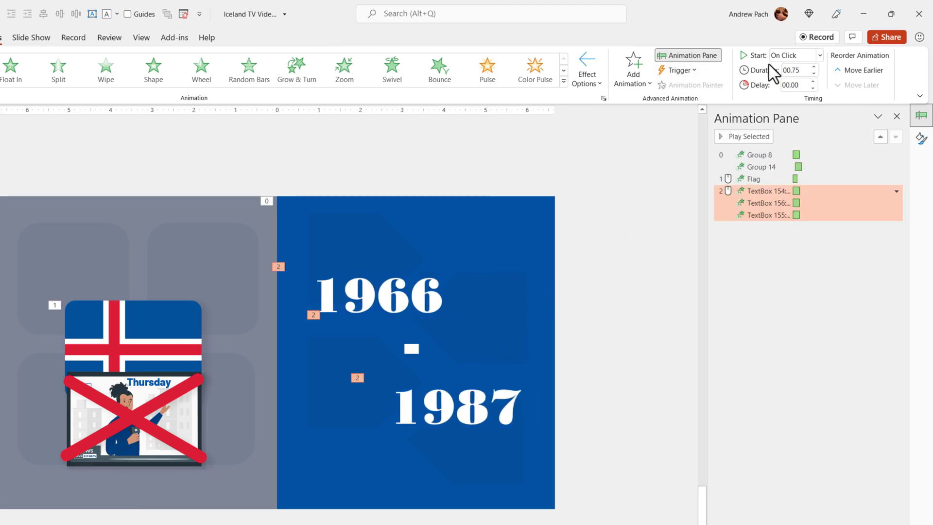
- Lengthen the year texts' fly-in to 1 second and give TextBox 156 a 1-second delay
click(813, 67)
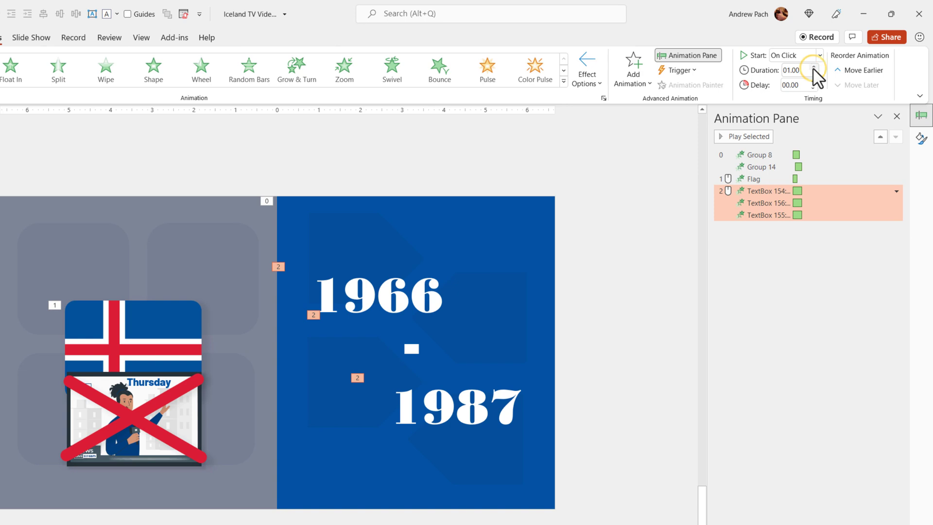
click(756, 135)
click(790, 202)
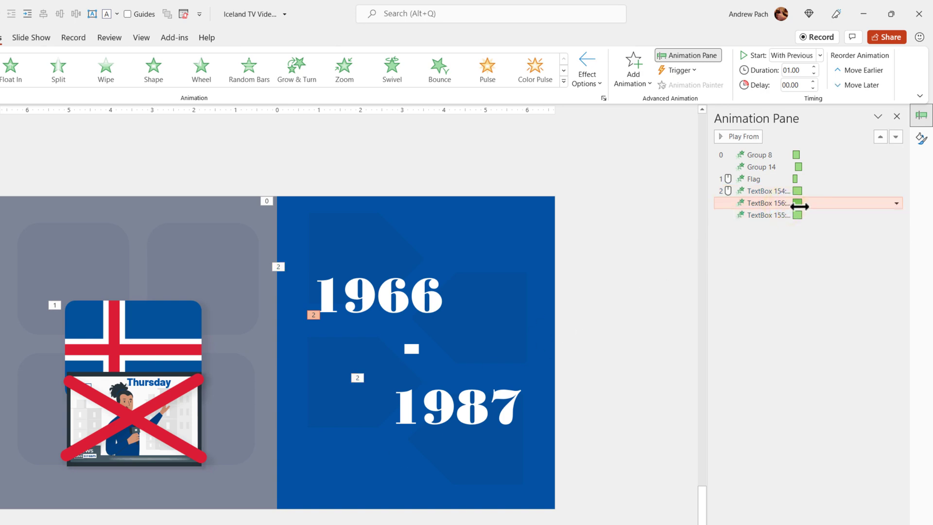
click(813, 81)
click(813, 81)
click(813, 81)
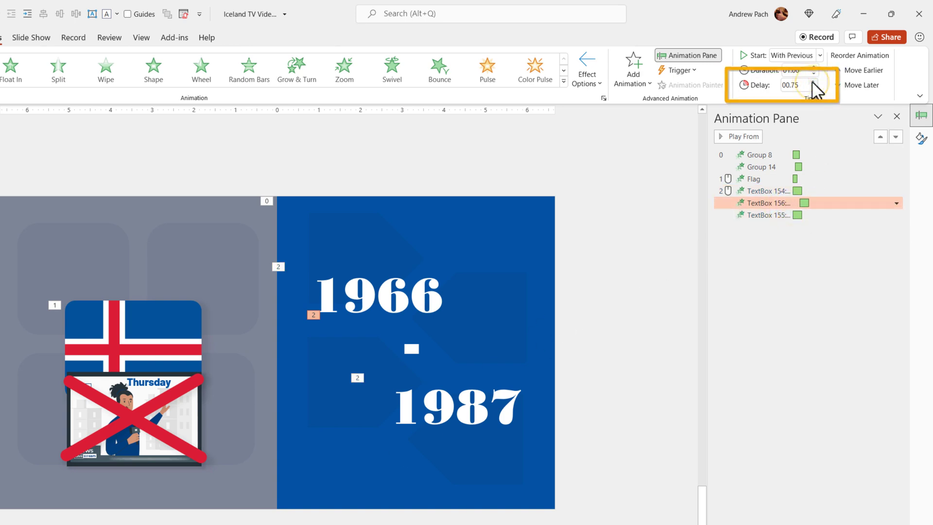
click(813, 81)
- Raise the 1987 text's animation delay to 2 seconds
click(778, 215)
click(813, 81)
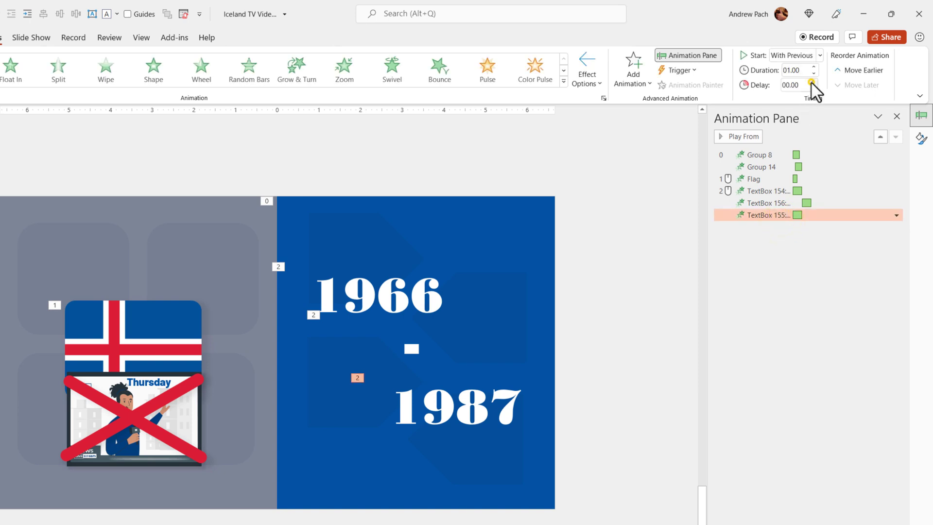
click(813, 81)
click(813, 82)
click(813, 81)
click(813, 81)
click(813, 81)
click(813, 81)
click(812, 81)
click(472, 407)
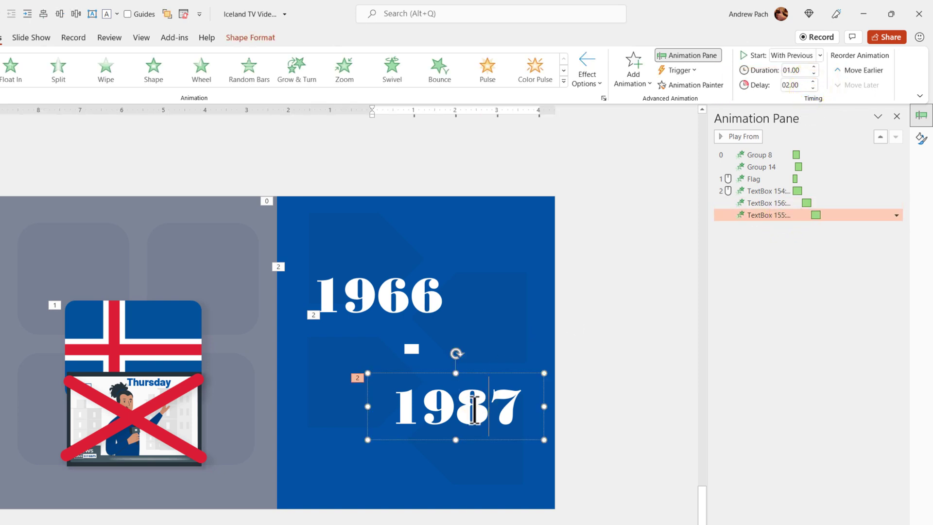
click(671, 298)
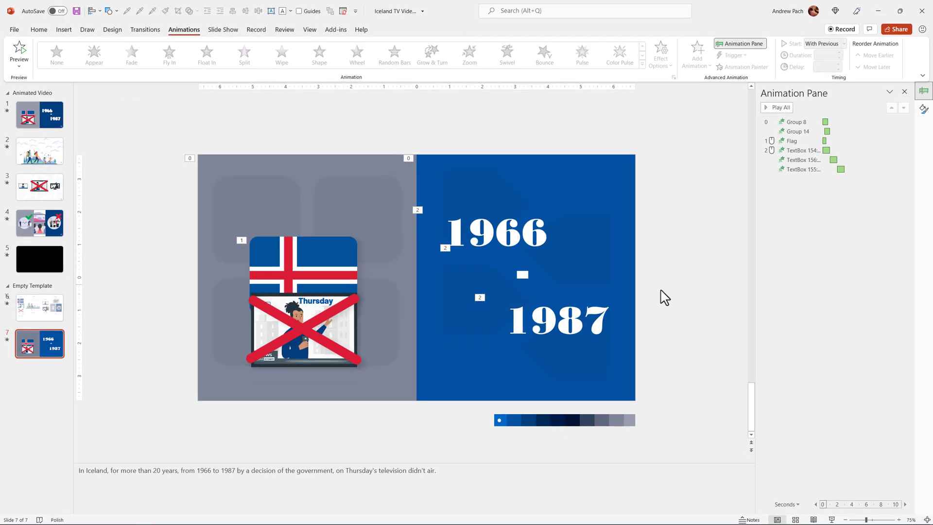
click(308, 357)
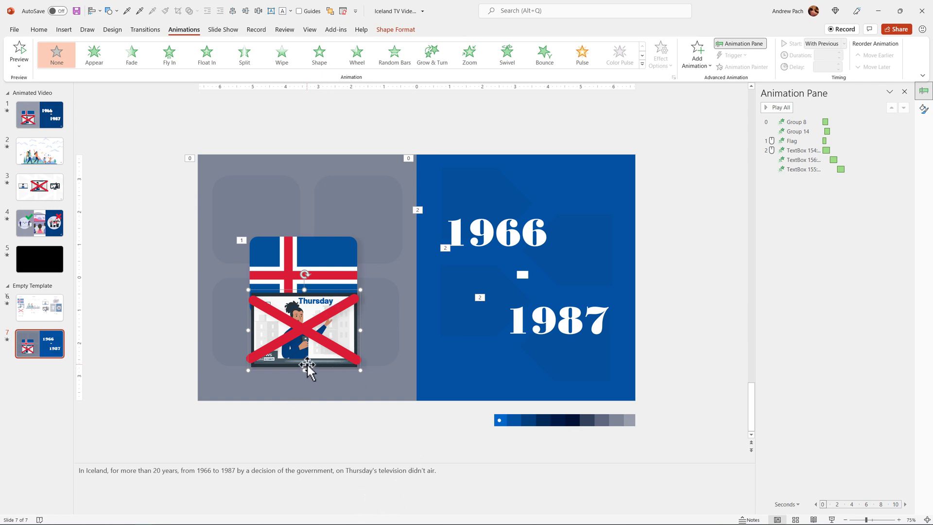
- Give the crossed-out TV picture a Zoom entrance lasting 0.75 seconds
click(168, 63)
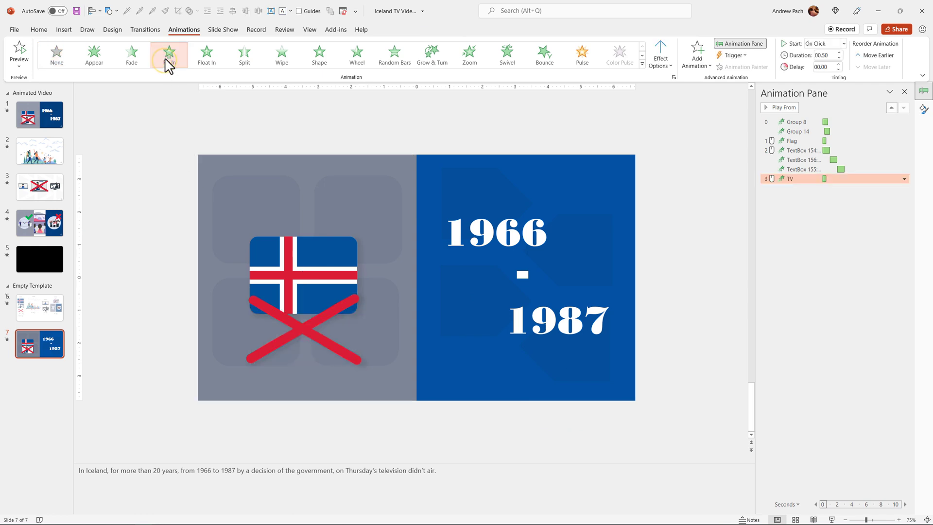
click(469, 55)
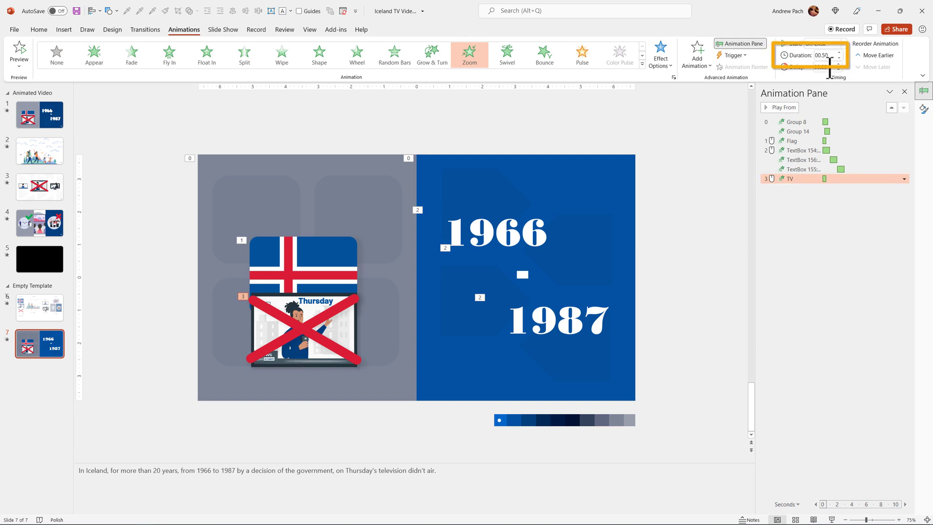
click(839, 52)
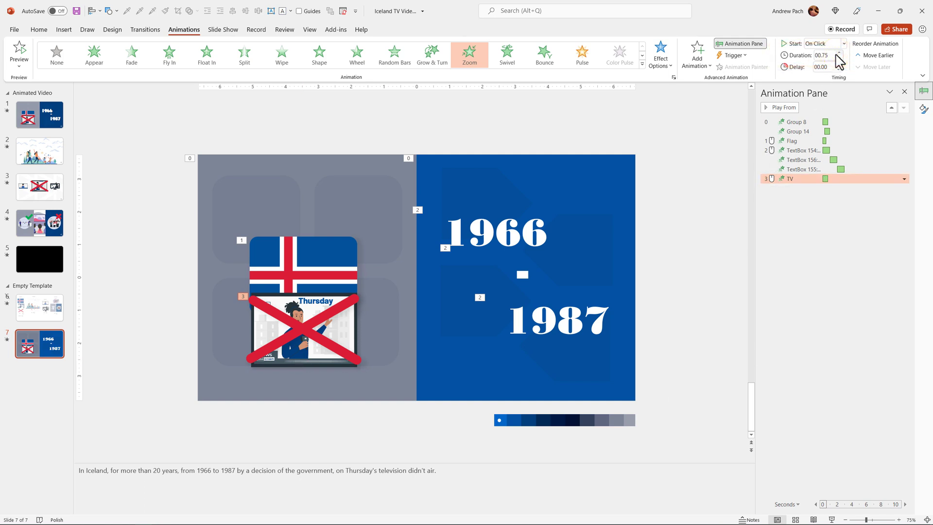
click(303, 331)
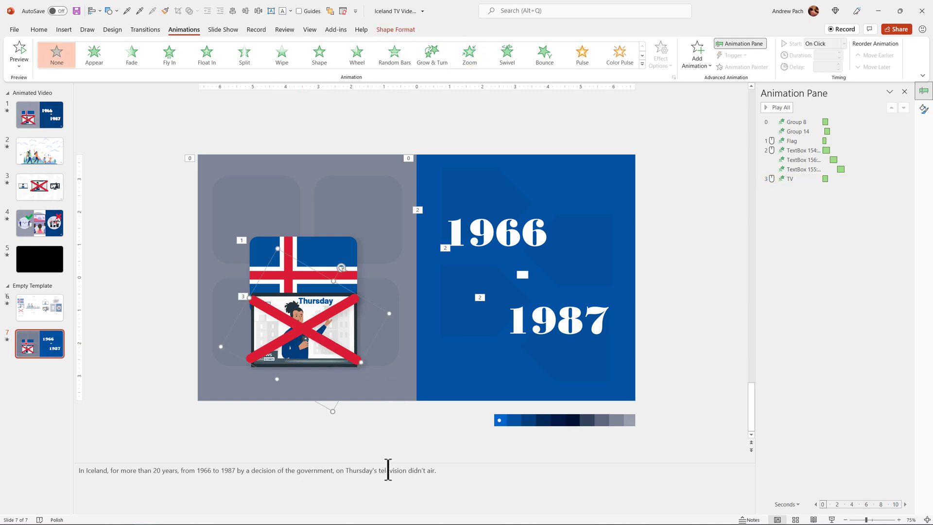
drag(381, 470, 432, 466)
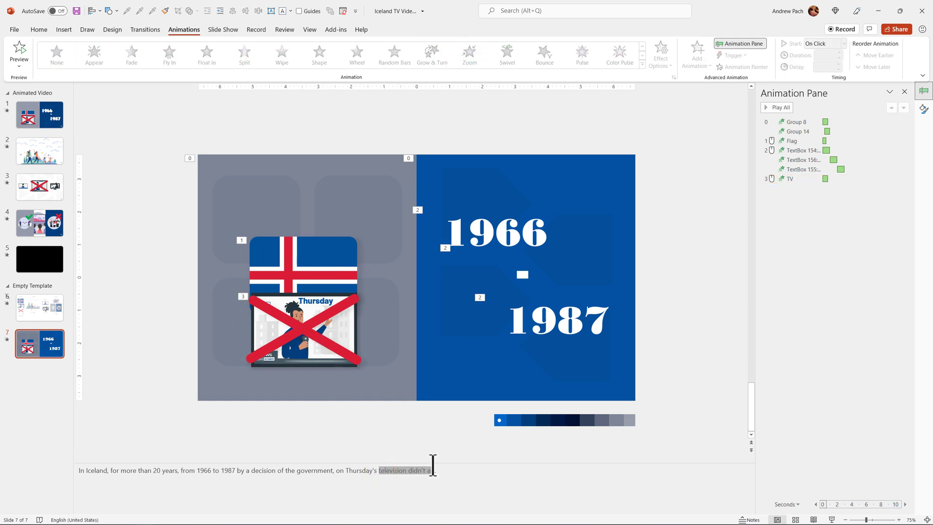
click(304, 329)
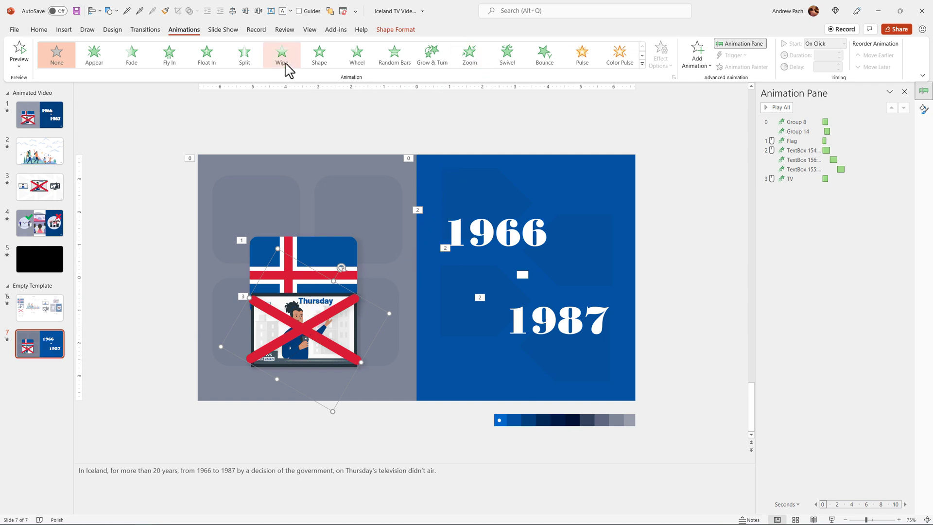
- Give the red X a Zoom entrance lasting 0.75 seconds
click(468, 62)
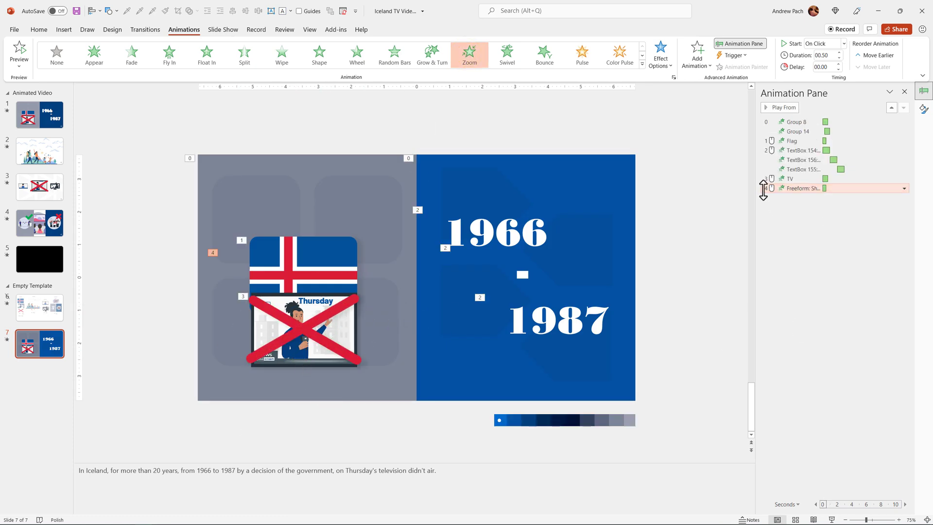
click(839, 52)
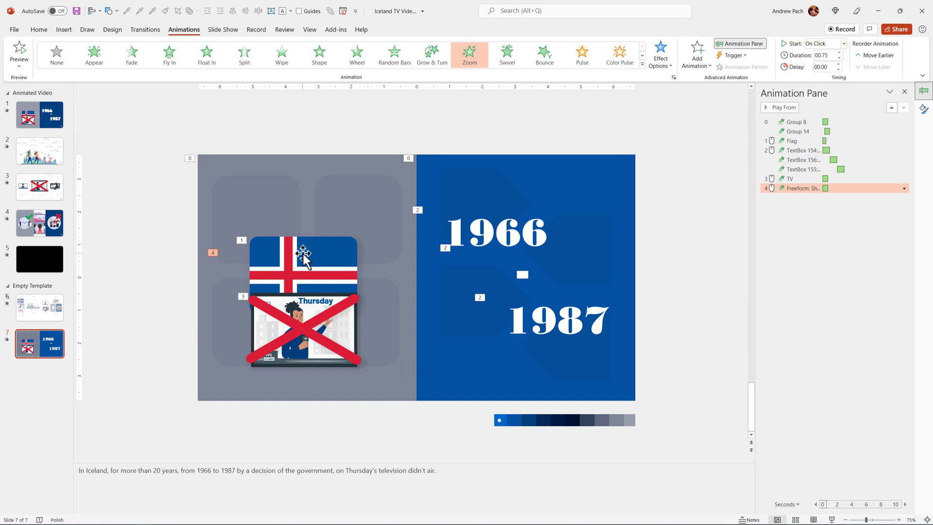
click(300, 301)
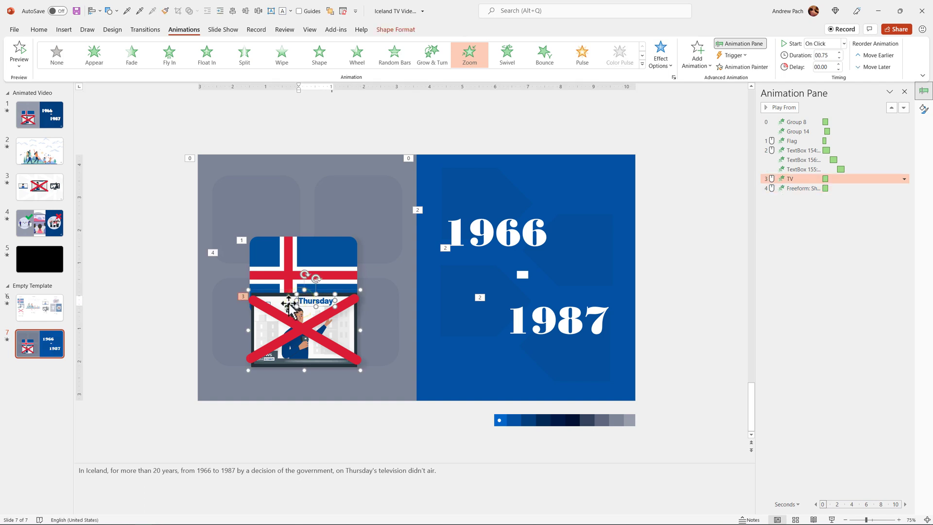
click(282, 260)
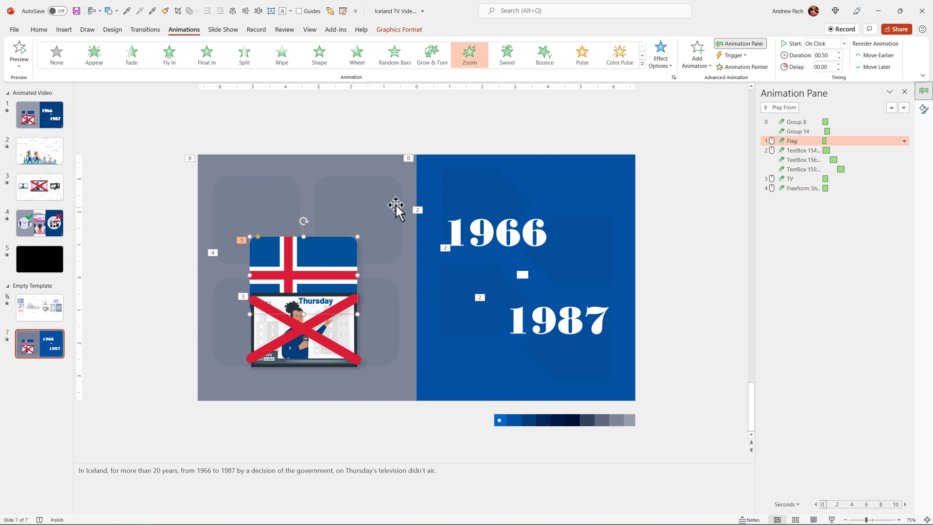
- Add an upward Lines motion path to the flag and shorten how far it rises
click(698, 64)
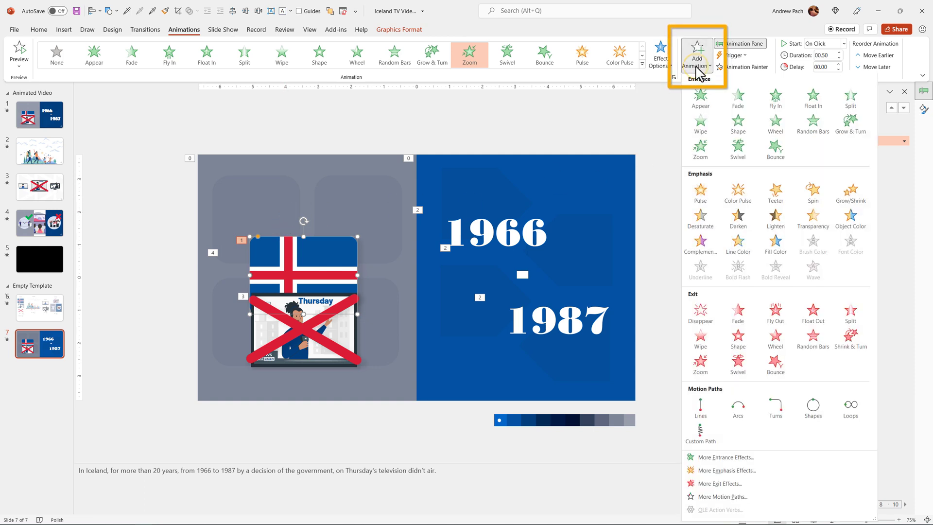
click(702, 411)
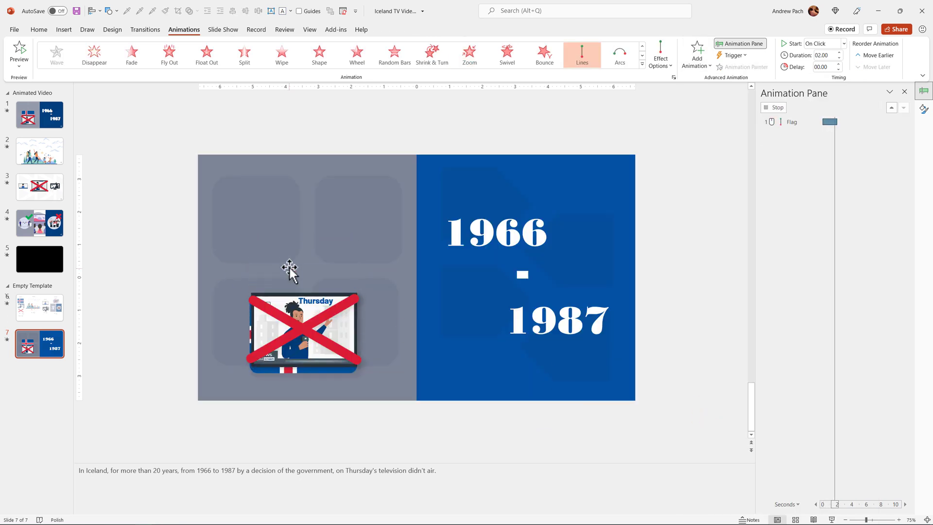
click(662, 63)
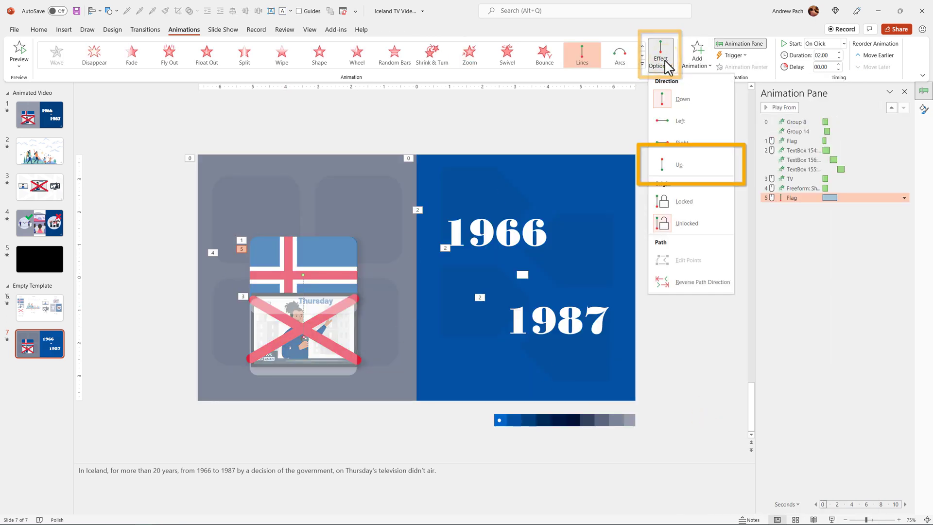
click(680, 171)
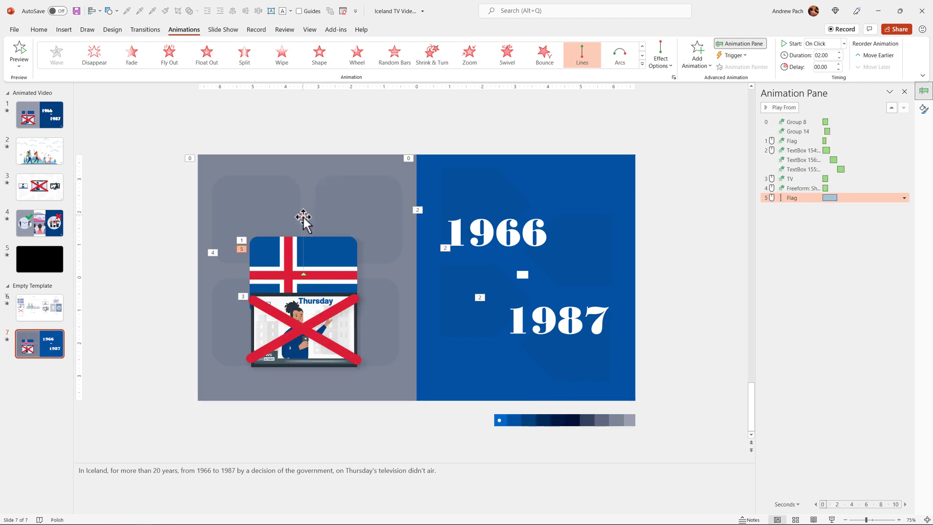
click(304, 216)
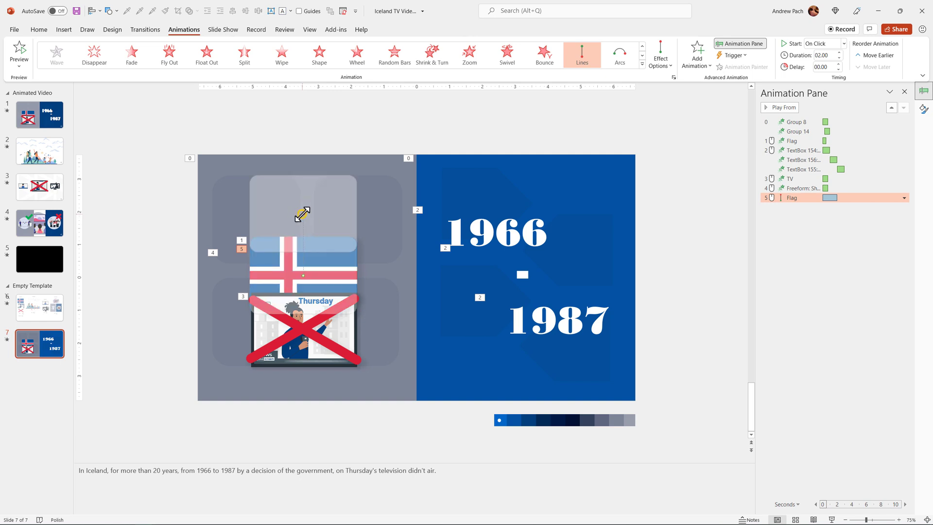
drag(302, 214, 305, 231)
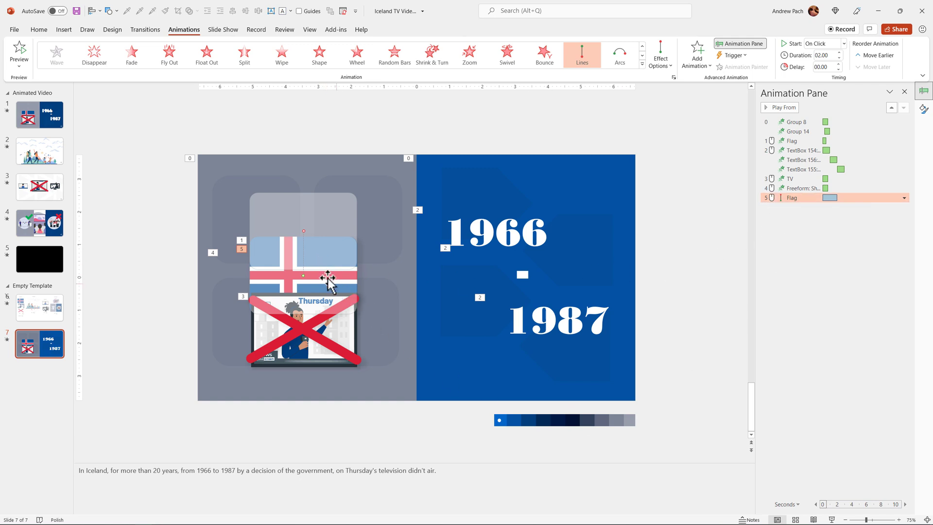
click(348, 336)
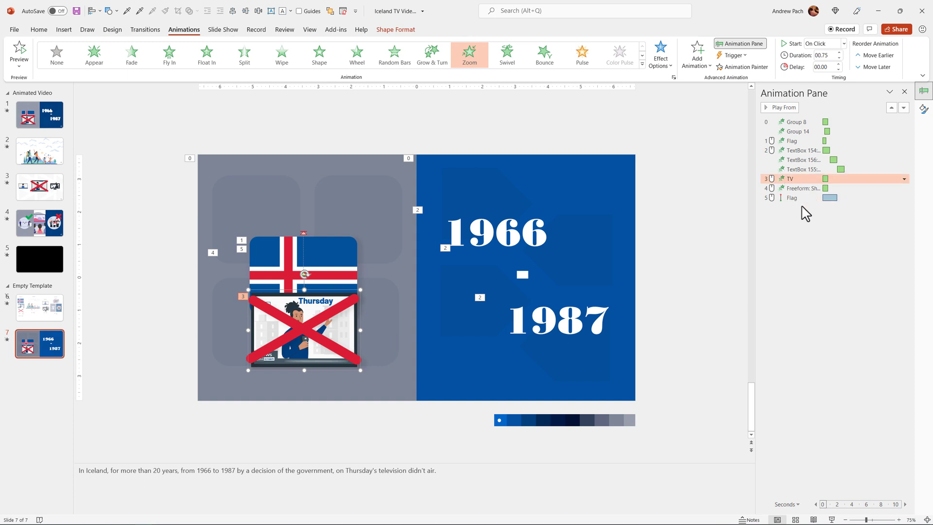
- Move the flag's rise under the TV zoom, start it With Previous, and shorten it to 1.25 seconds
mouse_move(787, 197)
mouse_down()
mouse_move(807, 193)
mouse_move(798, 183)
mouse_up()
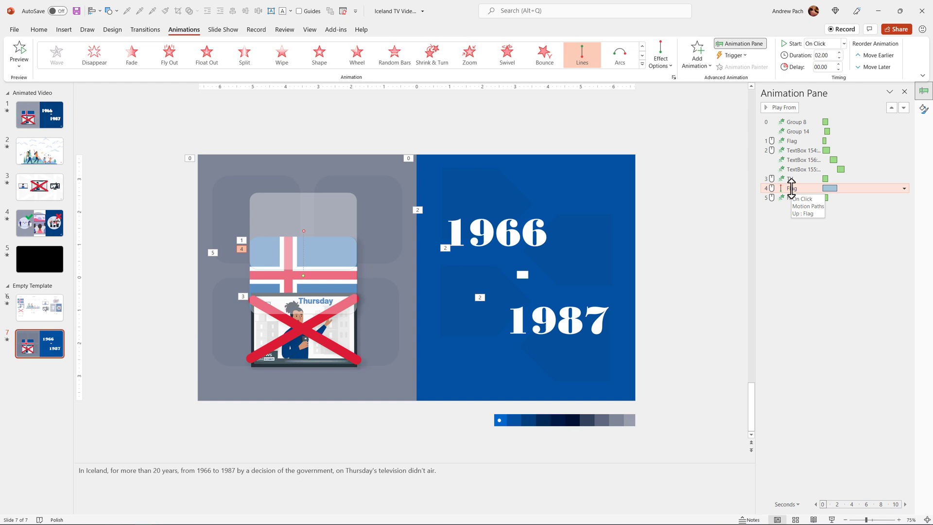
right_click(825, 193)
click(861, 209)
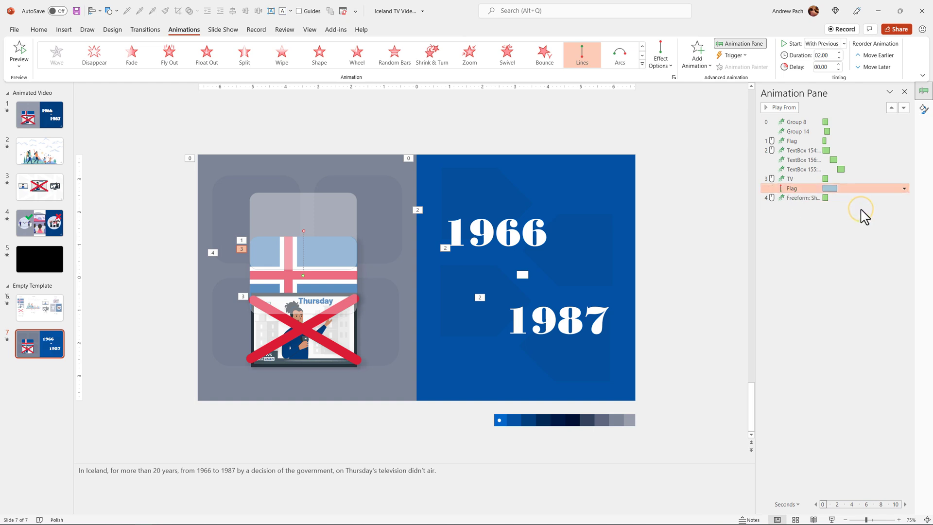
click(839, 57)
click(840, 58)
click(840, 58)
- Reduce the flag's rise duration by one more step toward 1 second
click(840, 58)
click(839, 58)
- Set the flag's Zoom entrance to With Previous, 0.50-second delay, 0.75-second duration
click(793, 141)
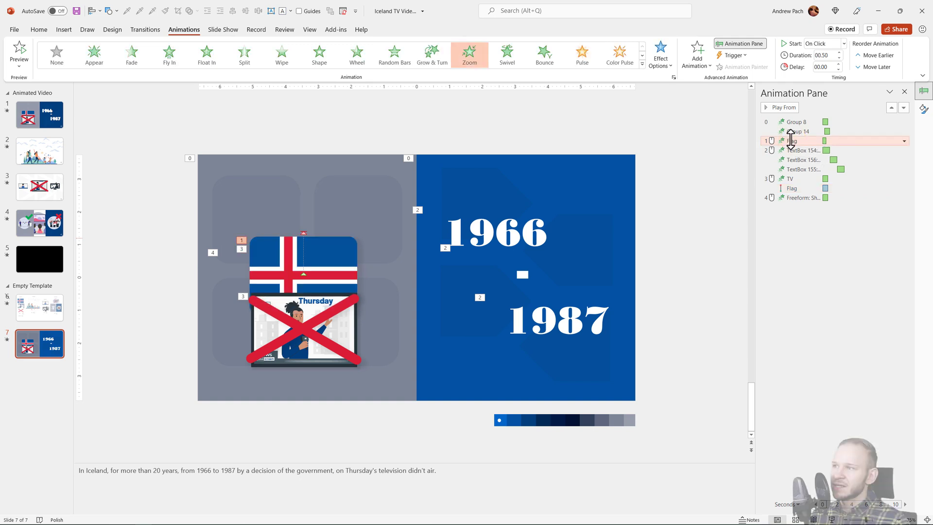
right_click(792, 140)
click(854, 162)
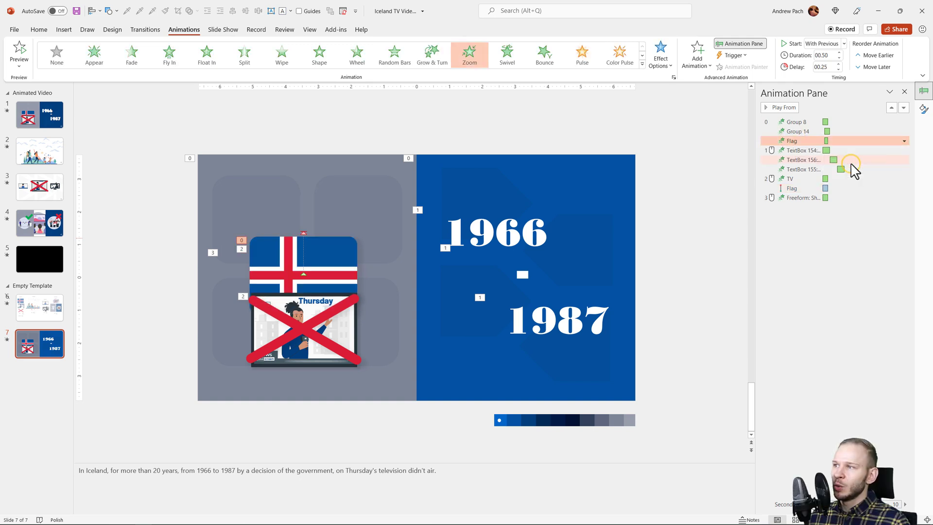
click(839, 64)
click(839, 65)
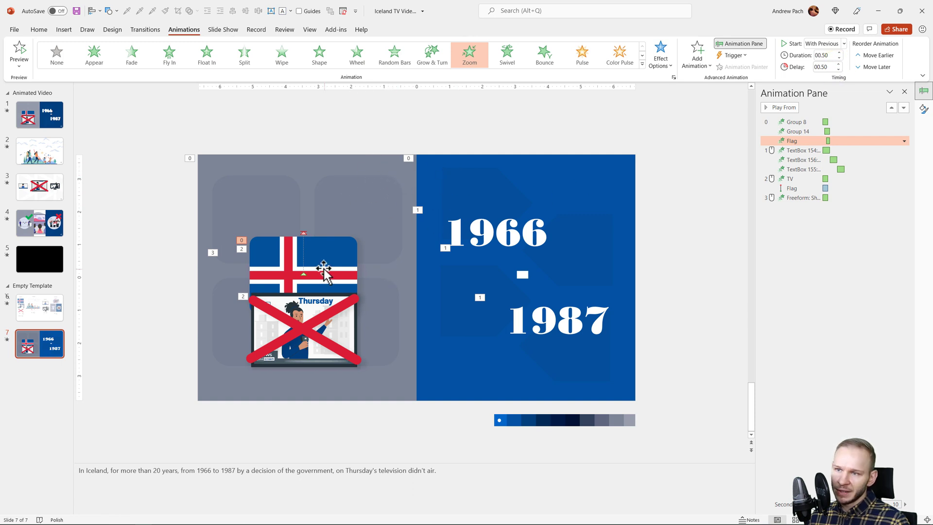
click(839, 52)
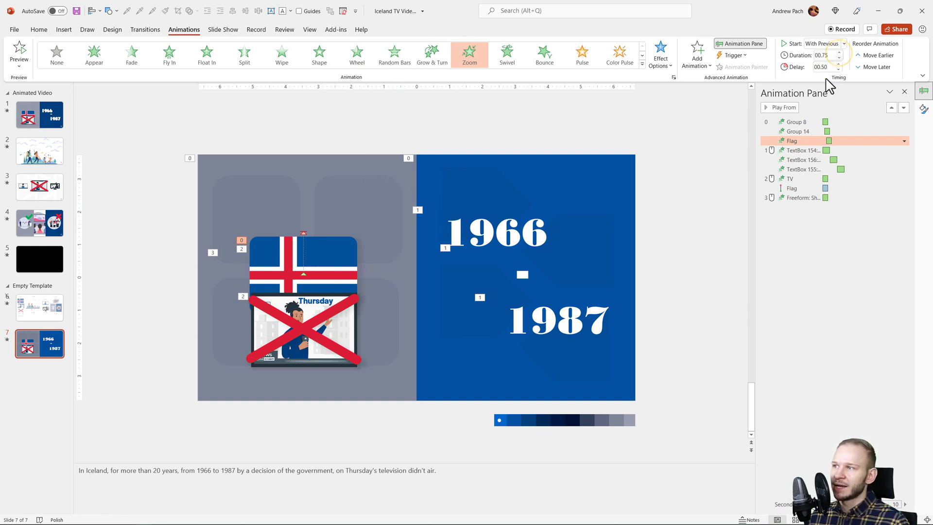